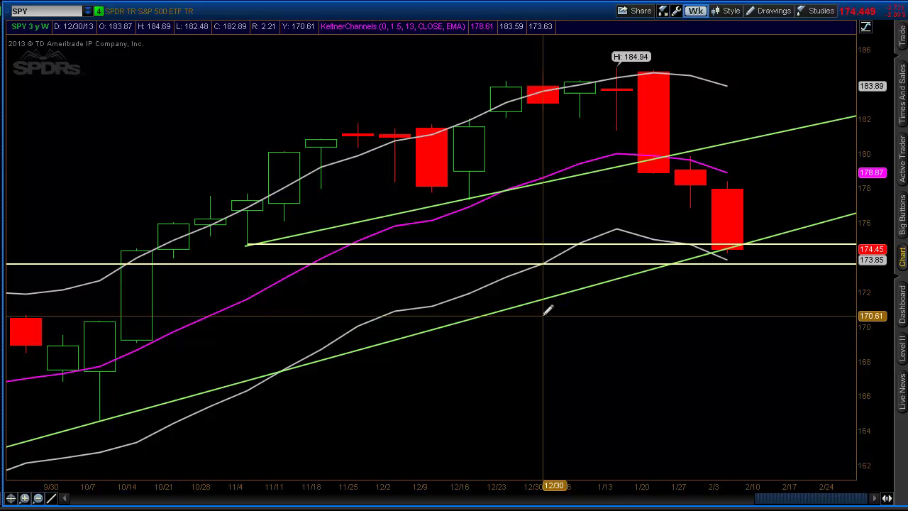
# Inspect the weekly SPY chart's trendlines and support levels, and switch the chart to the 1-year daily timeframe
pyautogui.click(37, 497)
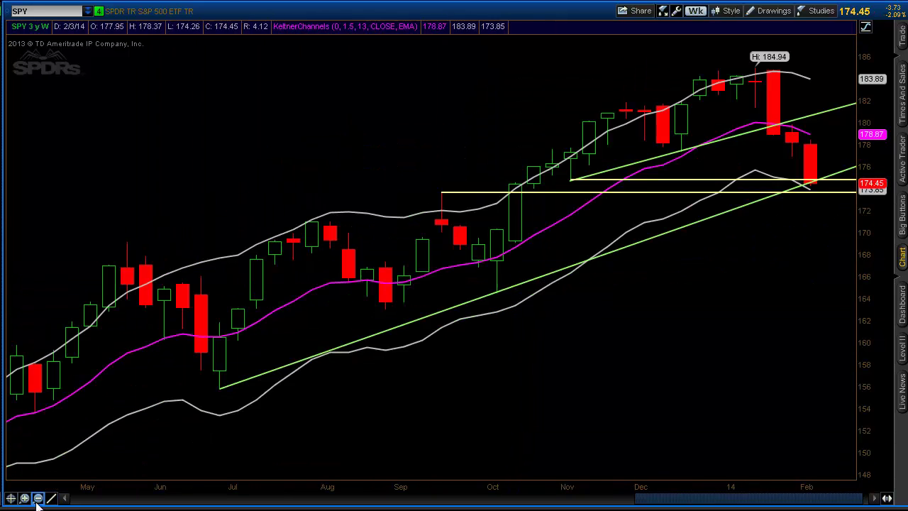
pyautogui.click(38, 497)
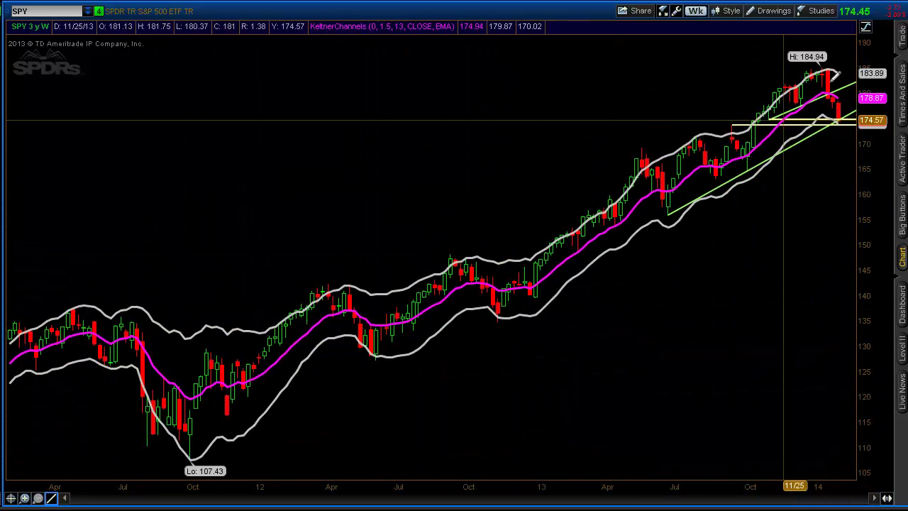
pyautogui.scroll(3, 608, 248)
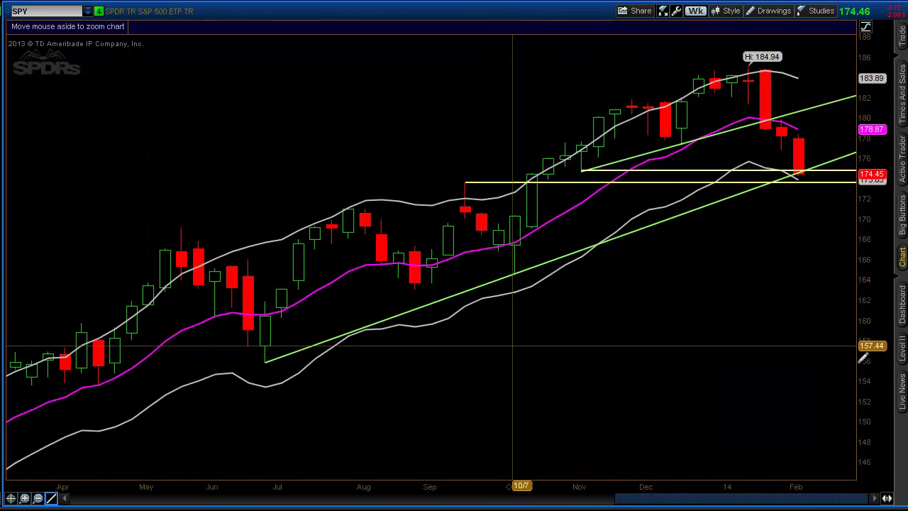
pyautogui.scroll(2, 861, 358)
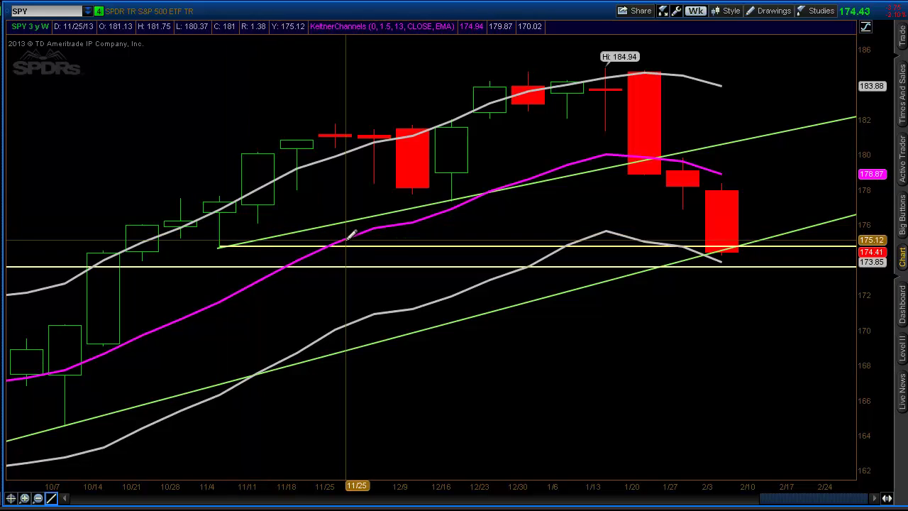
pyautogui.click(695, 11)
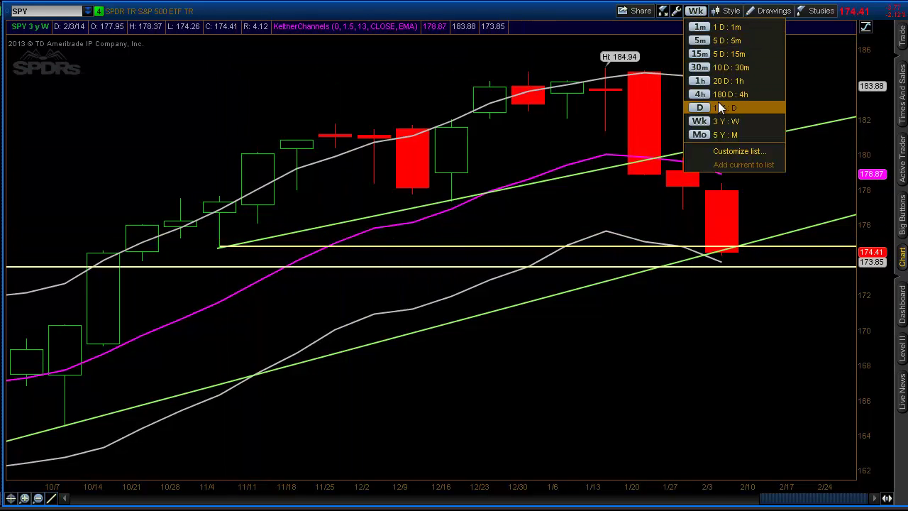
pyautogui.click(717, 107)
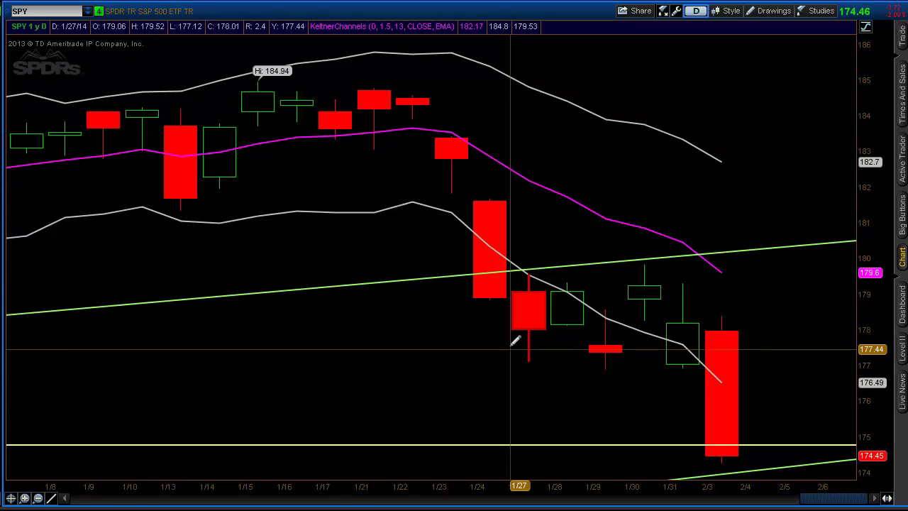
# Review the input settings of the KeltnerChannels study on the SPY chart and close the study editor
pyautogui.click(814, 17)
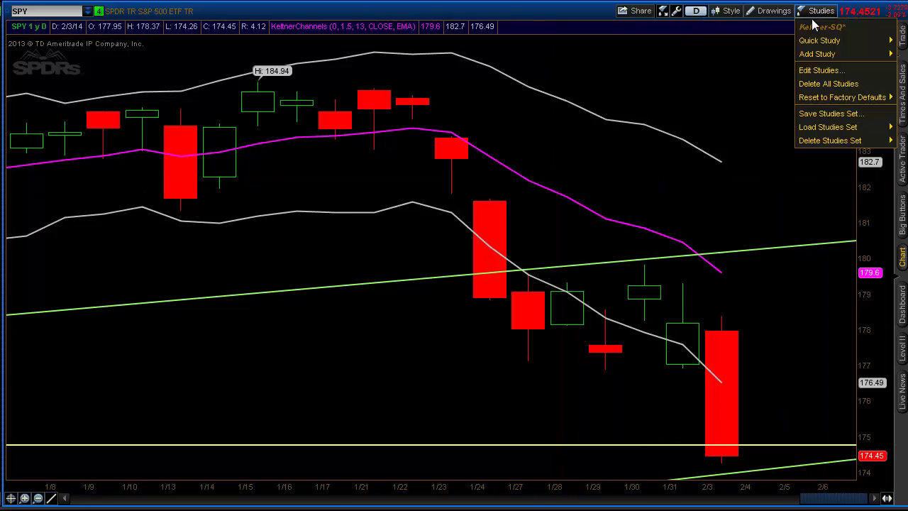
pyautogui.click(821, 71)
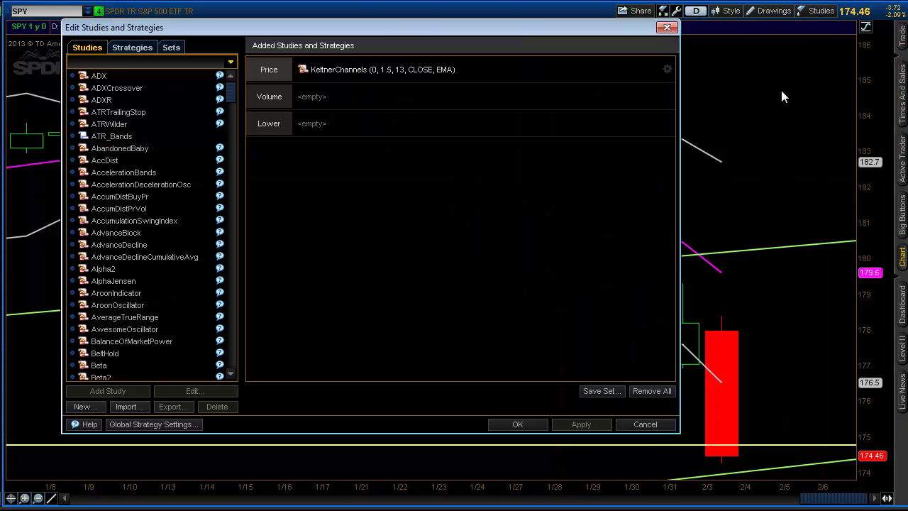
pyautogui.click(379, 74)
pyautogui.click(667, 69)
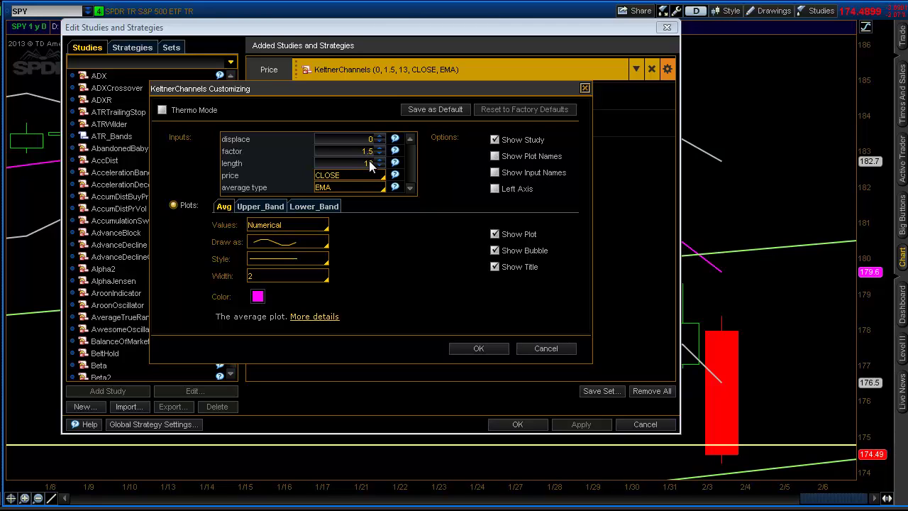
pyautogui.click(522, 347)
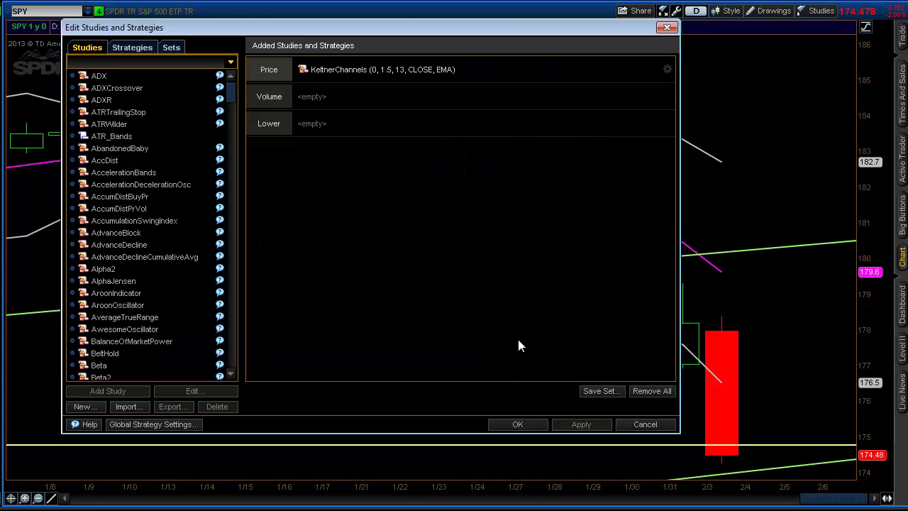
pyautogui.click(533, 424)
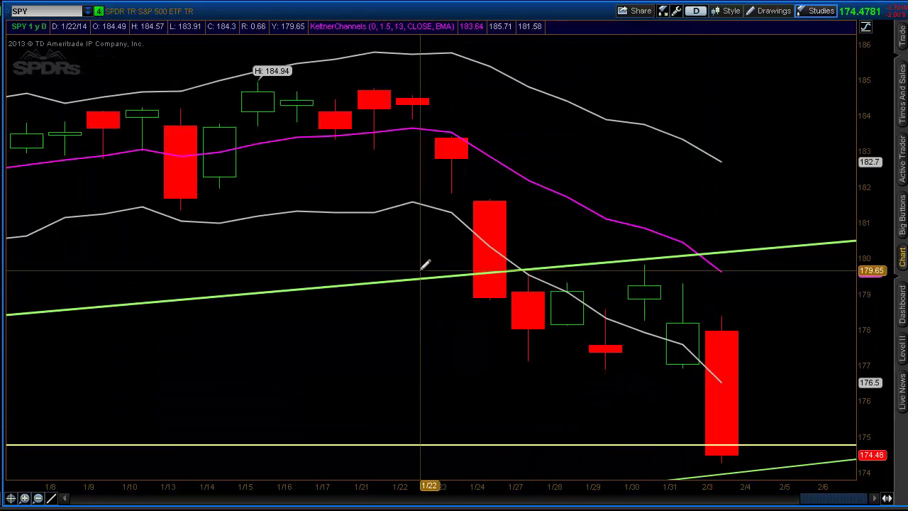
# Examine the daily SPY price action against its trendlines, horizontal support levels and Keltner channels over several months
pyautogui.click(37, 498)
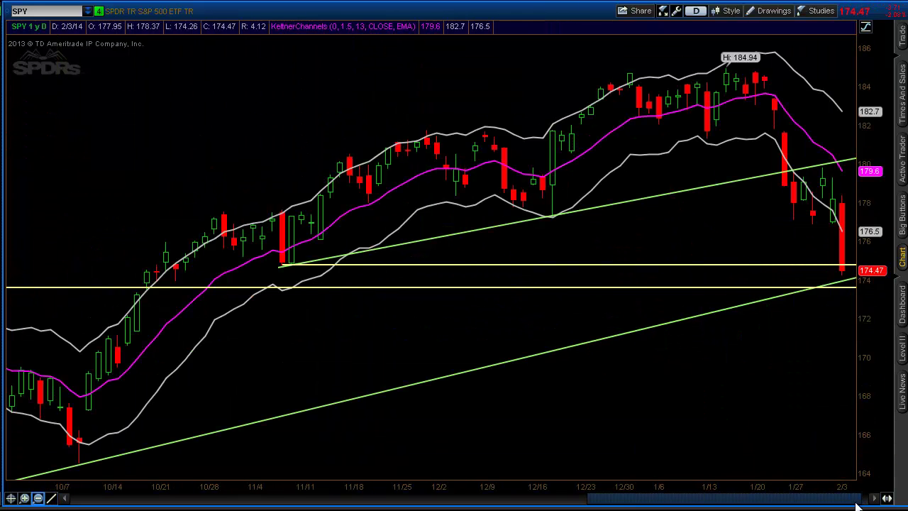
pyautogui.moveTo(844, 503); pyautogui.dragTo(865, 503)
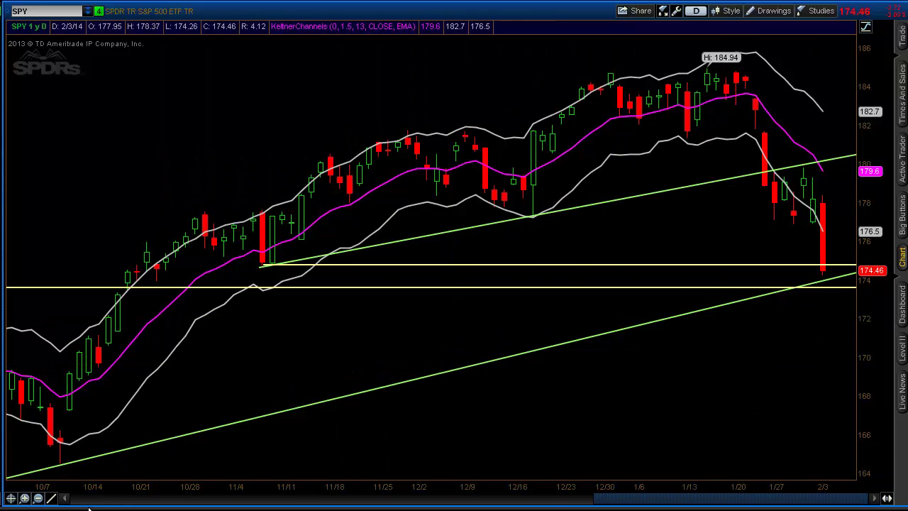
pyautogui.click(37, 497)
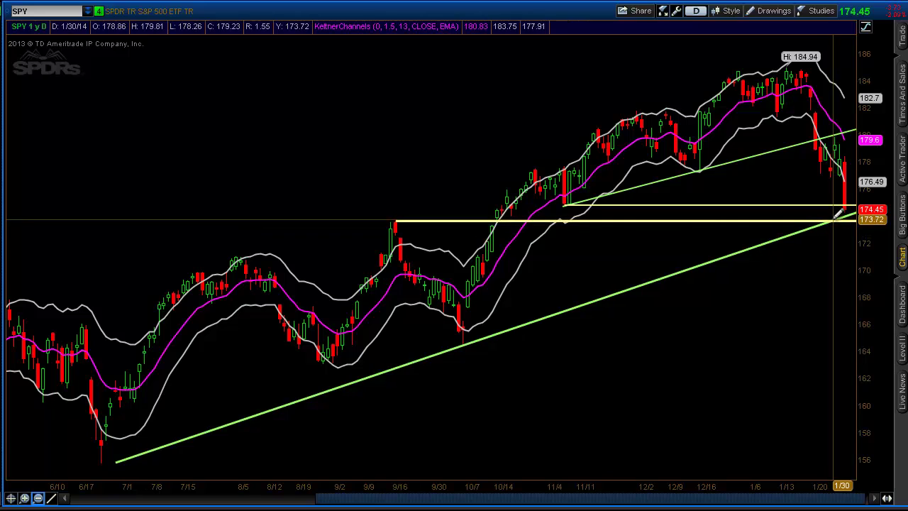
pyautogui.moveTo(837, 217)
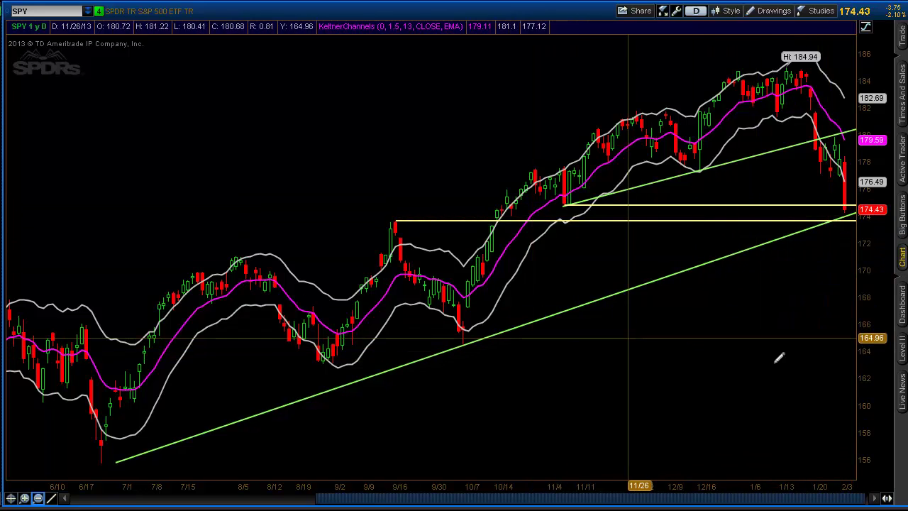
pyautogui.scroll(3, 776, 359)
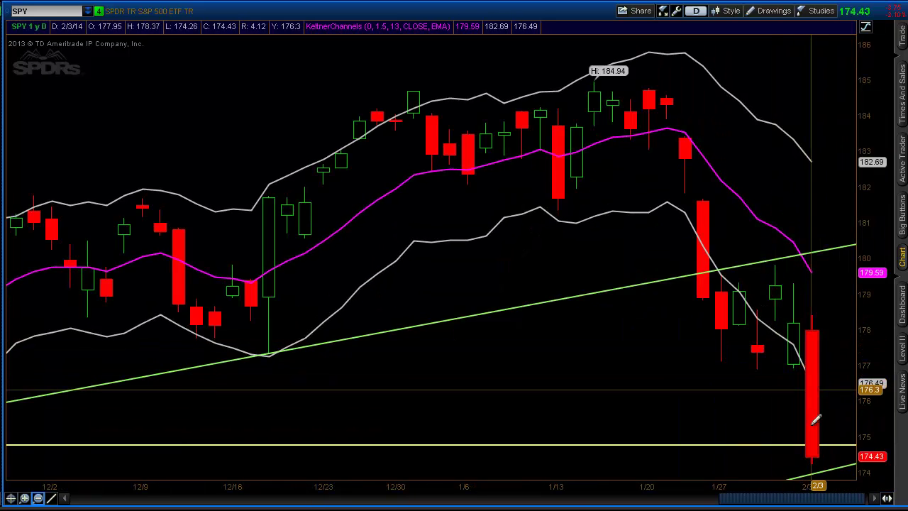
pyautogui.click(38, 499)
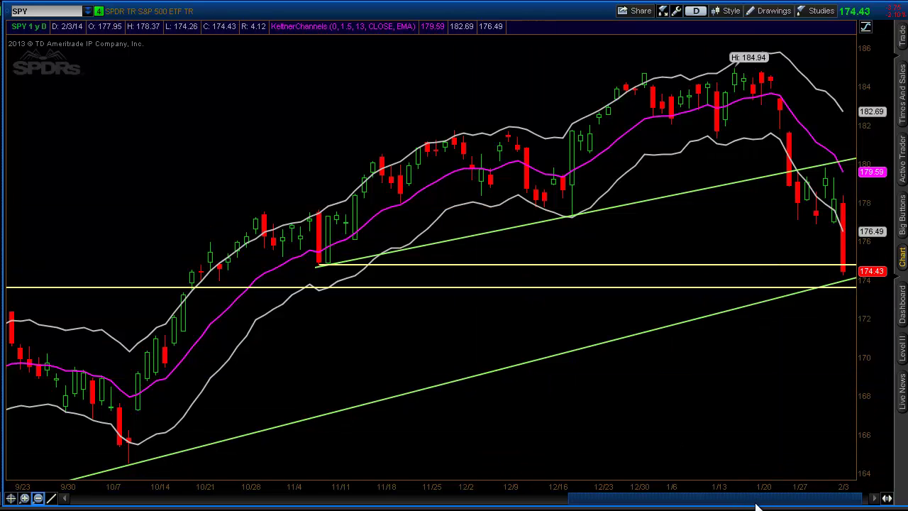
pyautogui.scroll(-1, 757, 507)
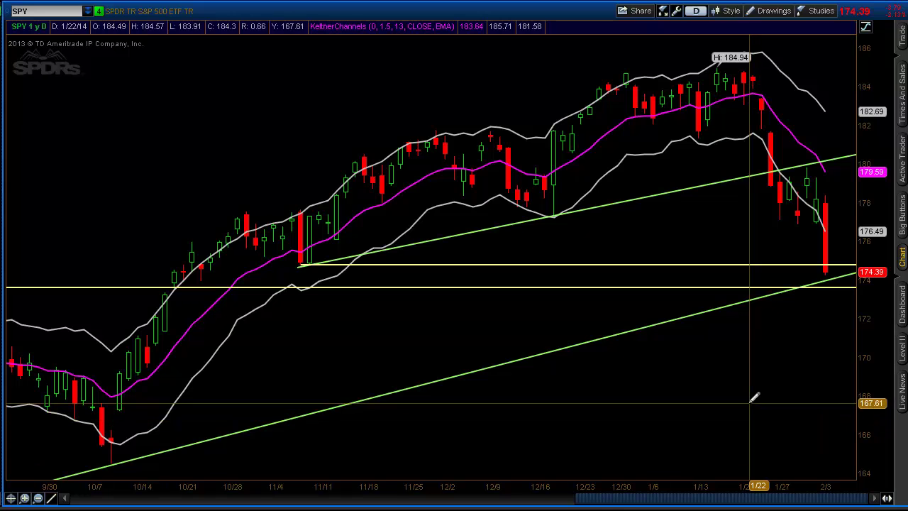
# Switch the SPY chart to the 3-year weekly timeframe and inspect the 9/16/13 to 2/24/14 range
pyautogui.click(696, 13)
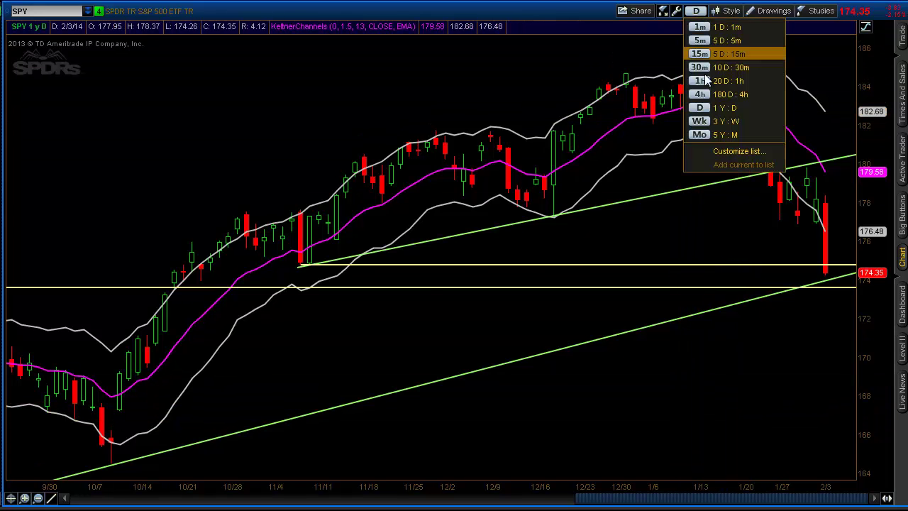
pyautogui.click(715, 120)
pyautogui.moveTo(641, 330); pyautogui.dragTo(854, 330)
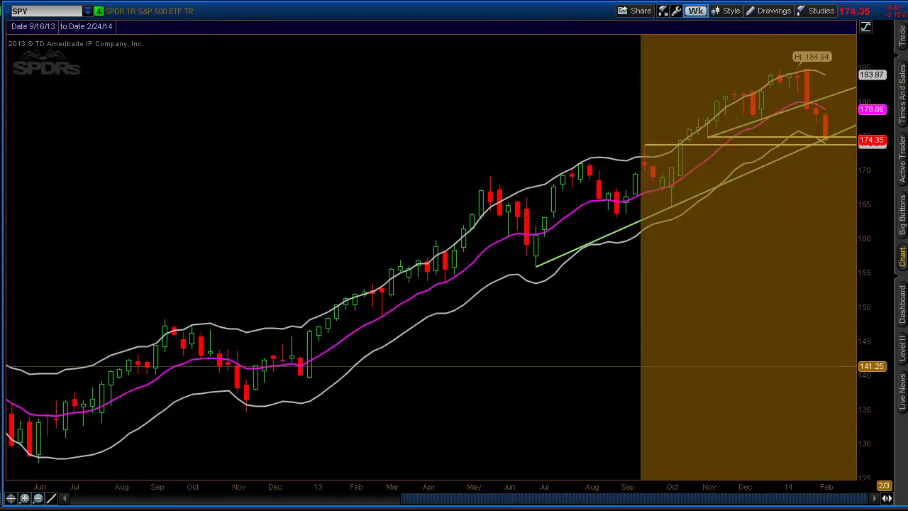
pyautogui.click(39, 499)
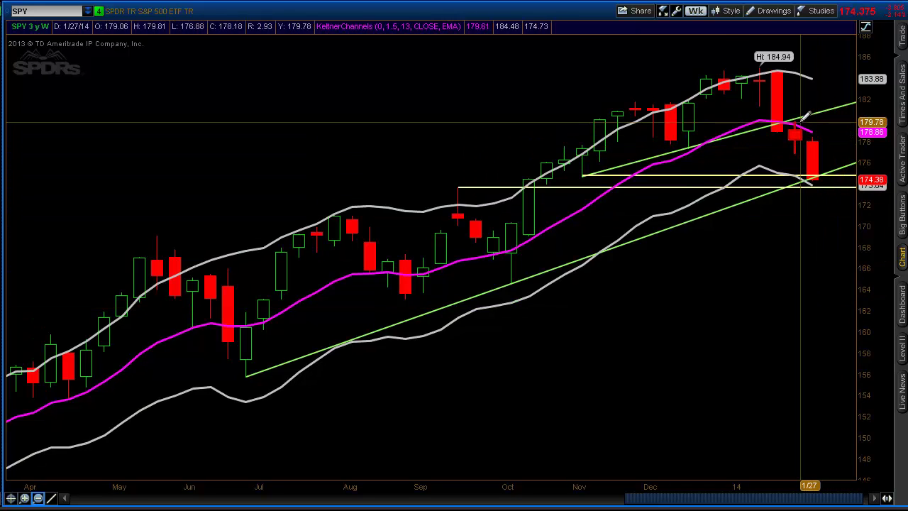
# Return the SPY chart to the 1-year daily timeframe and inspect the rising trendline from the June low
pyautogui.click(696, 11)
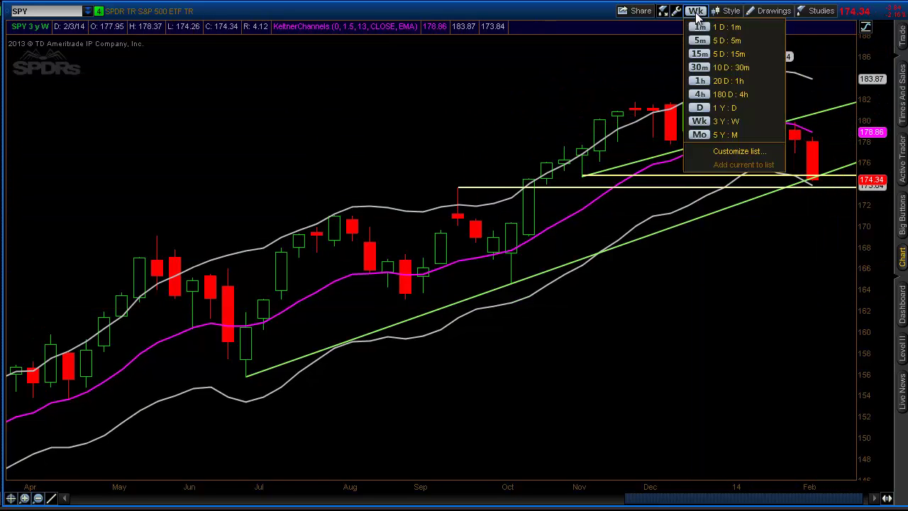
pyautogui.click(712, 107)
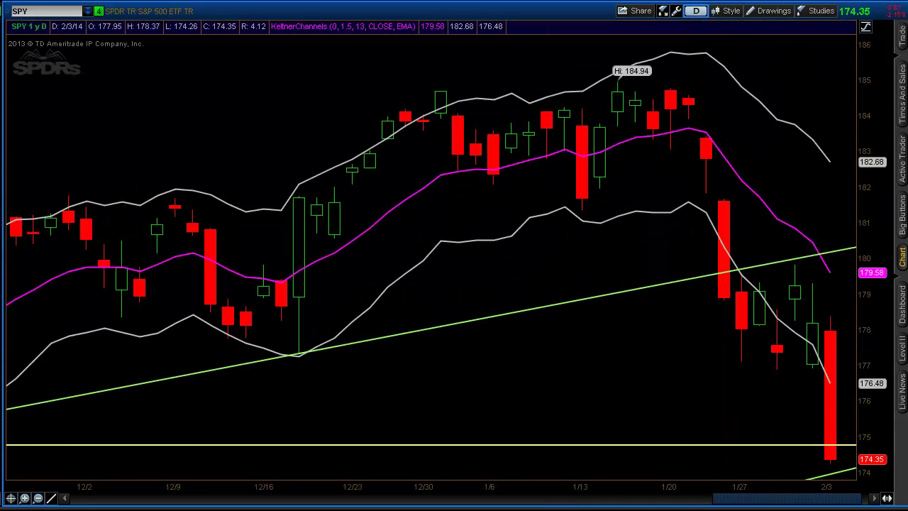
pyautogui.scroll(-2, 857, 505)
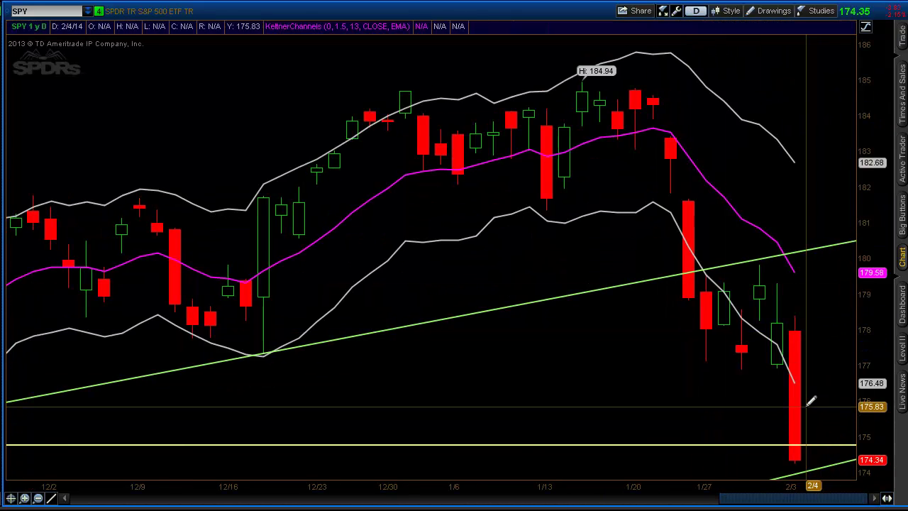
pyautogui.click(38, 498)
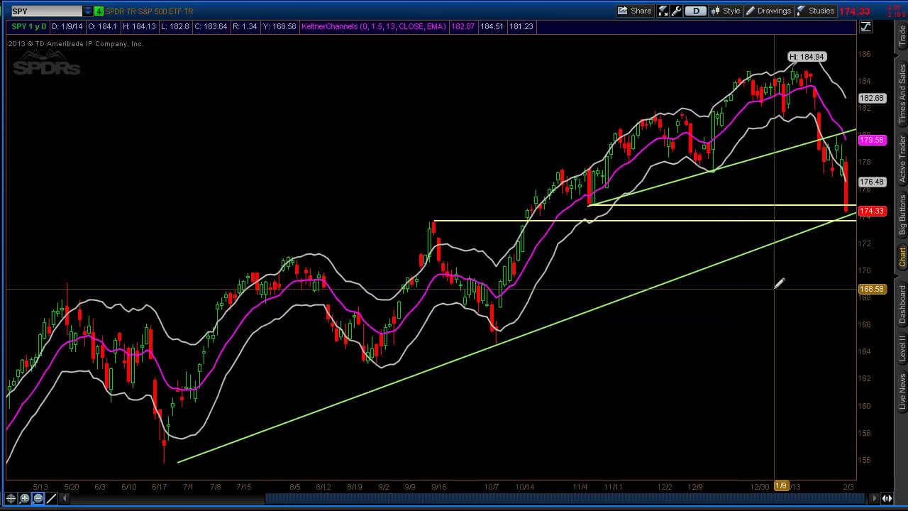
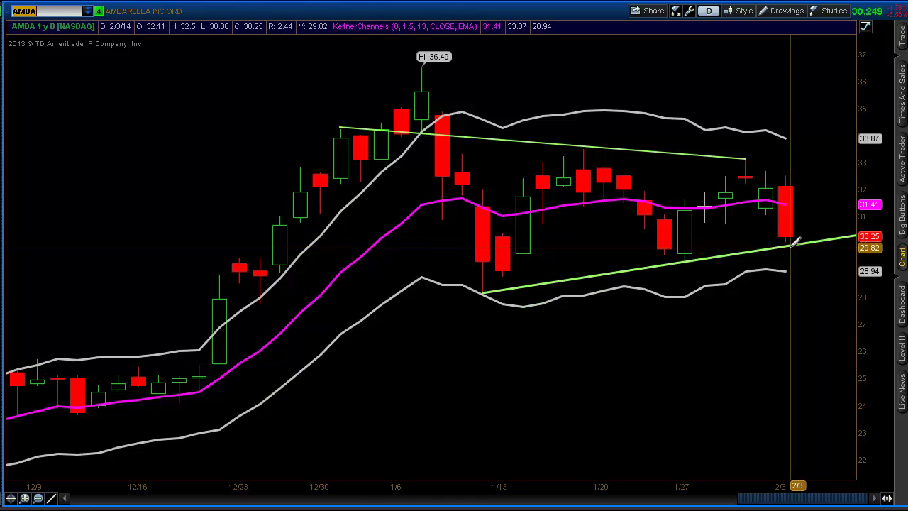
# Draw a trendline on the AMBA chart from the January low at about 28.2 to about 28.5 past the latest candle
pyautogui.moveTo(791, 246)
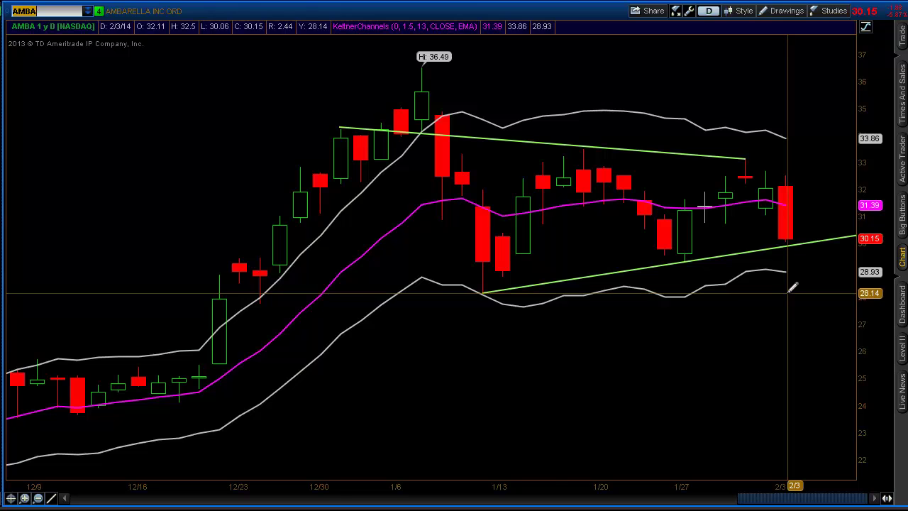
pyautogui.click(481, 291)
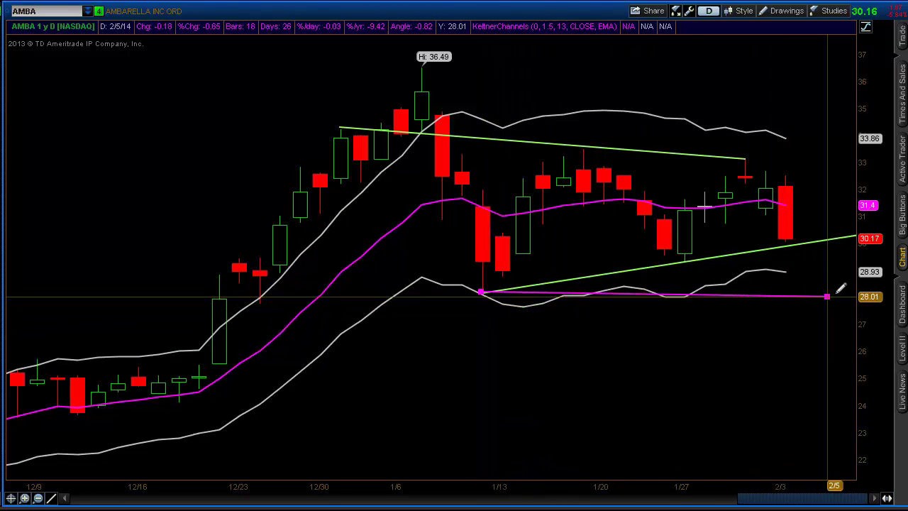
pyautogui.click(842, 282)
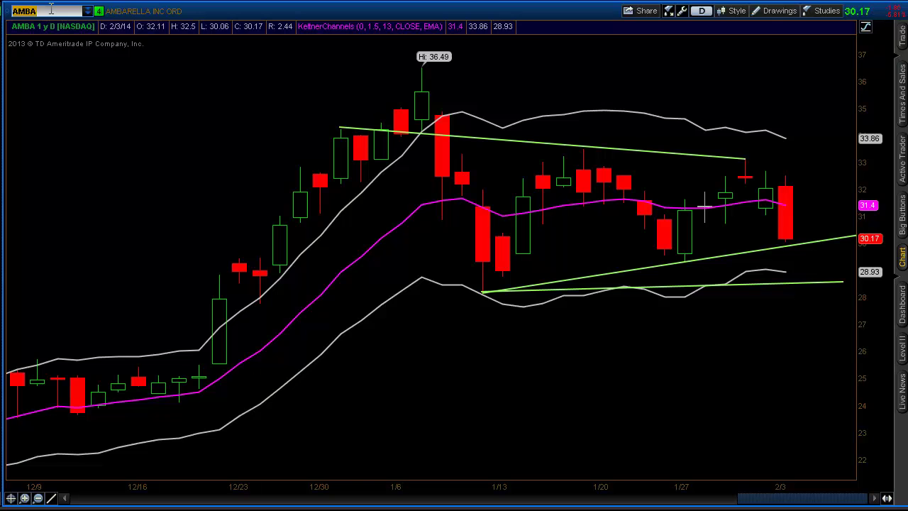
# Load the UTX daily chart and inspect the latest candles against the long rising trendline
pyautogui.write('X')
pyautogui.press('Return')
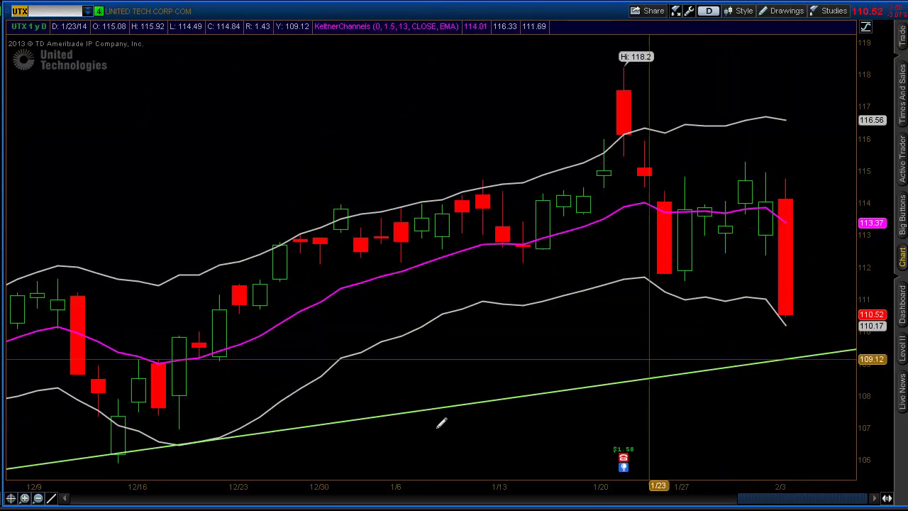
pyautogui.click(38, 498)
pyautogui.click(37, 498)
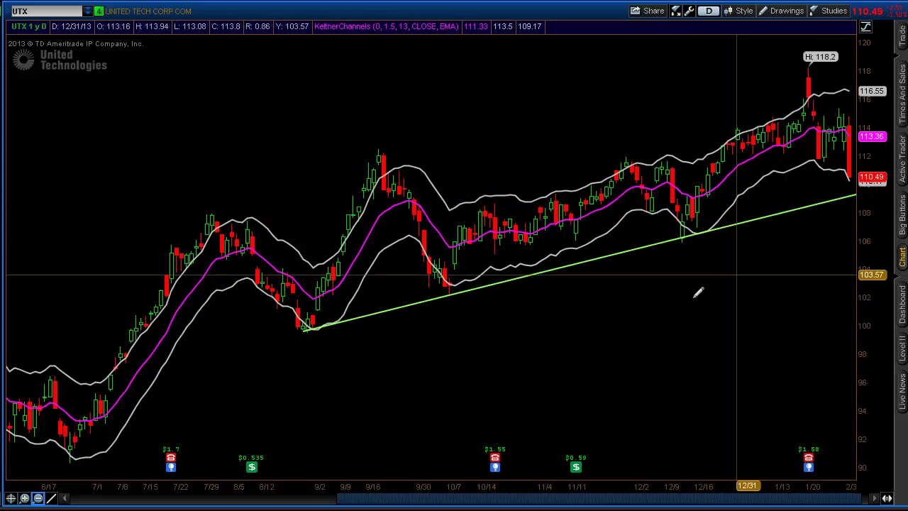
pyautogui.scroll(2, 622, 324)
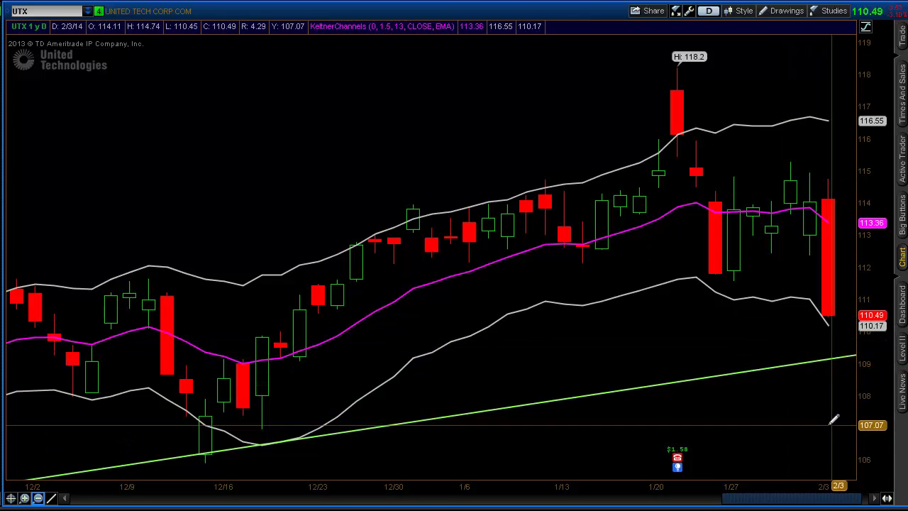
pyautogui.scroll(-1, 794, 499)
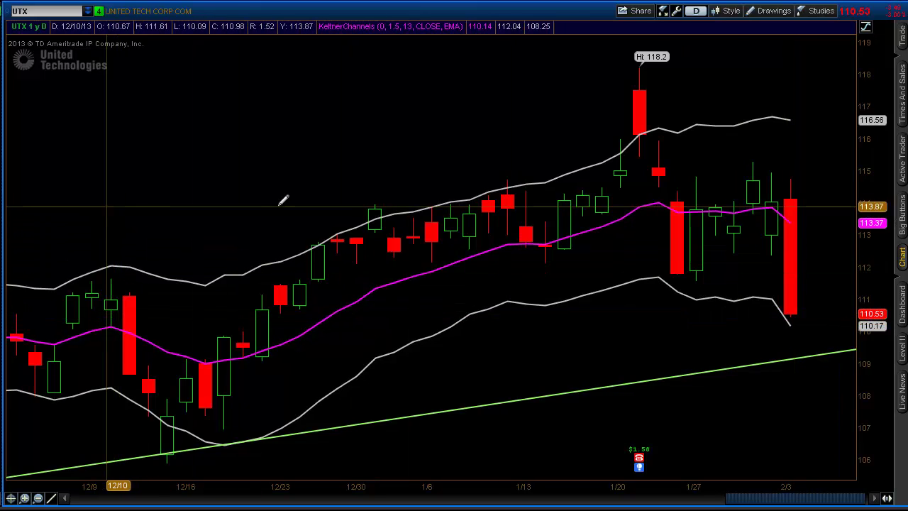
# Load the CRM daily chart and show its price history back to late September with the horizontal support line
pyautogui.click(42, 13)
pyautogui.write('CRM')
pyautogui.press('Return')
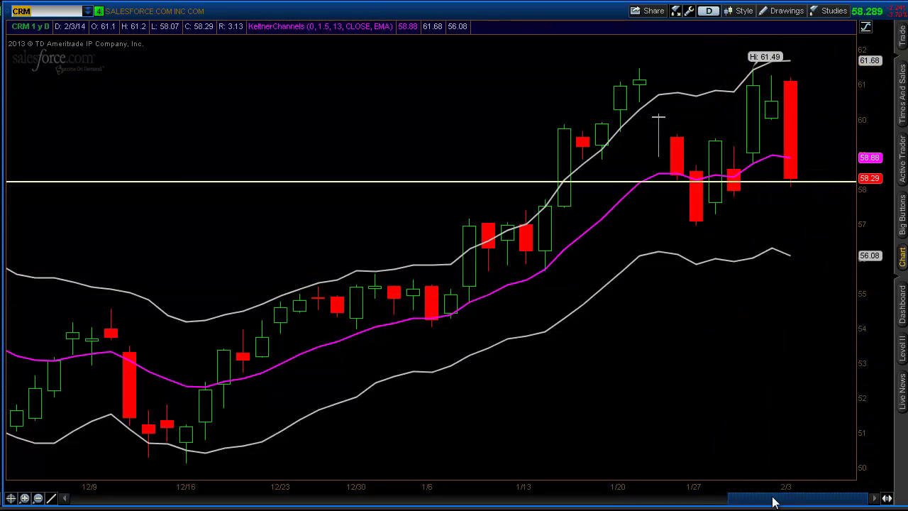
pyautogui.click(37, 498)
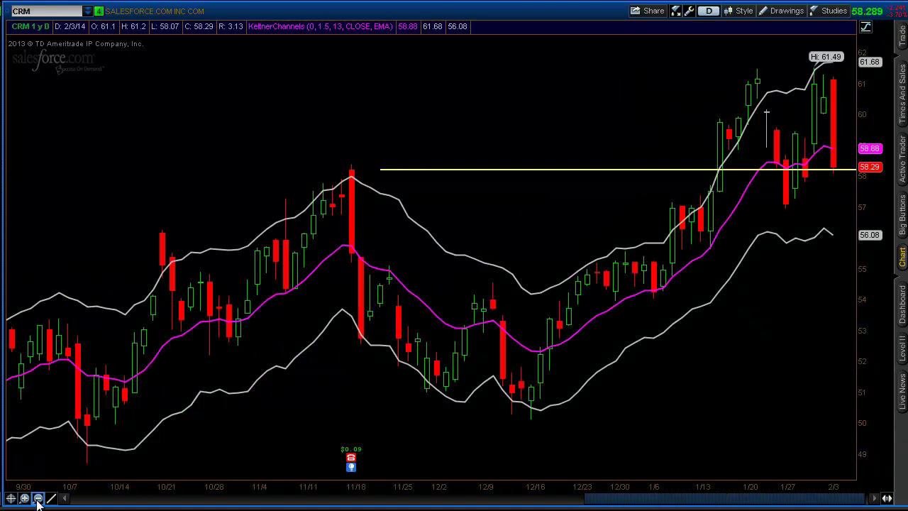
# Examine CRM's daily price history back to June and the candles since mid-October against the horizontal support line
pyautogui.click(38, 499)
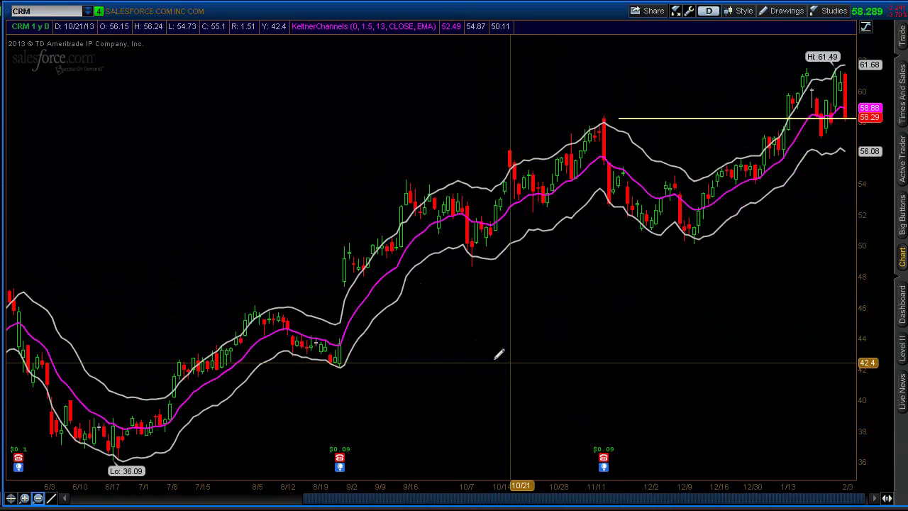
pyautogui.moveTo(496, 354); pyautogui.dragTo(851, 359)
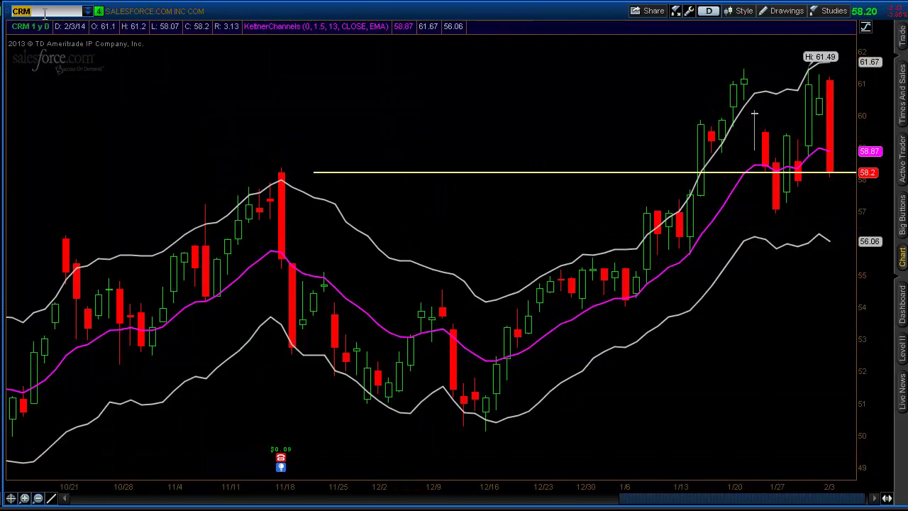
# Load the TGT daily chart and show its full one-year price history with the Fibonacci levels
pyautogui.write('GT')
pyautogui.press('Return')
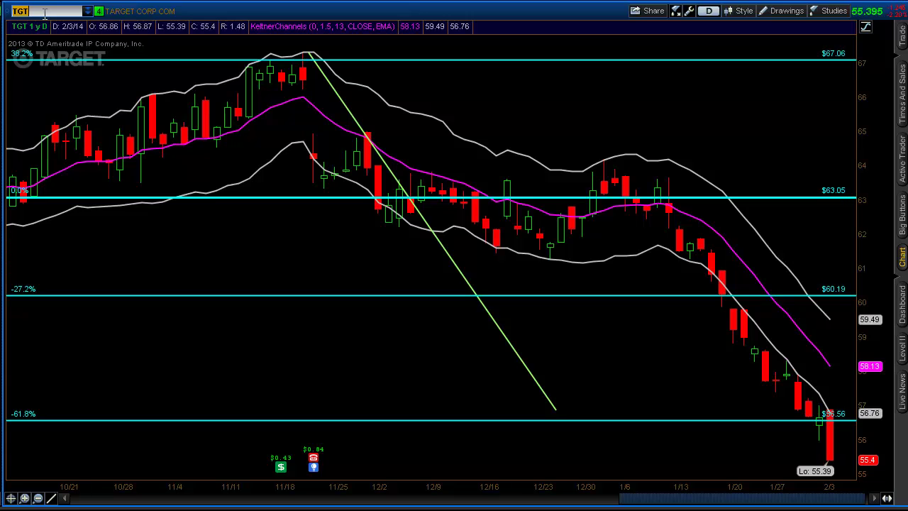
pyautogui.click(39, 497)
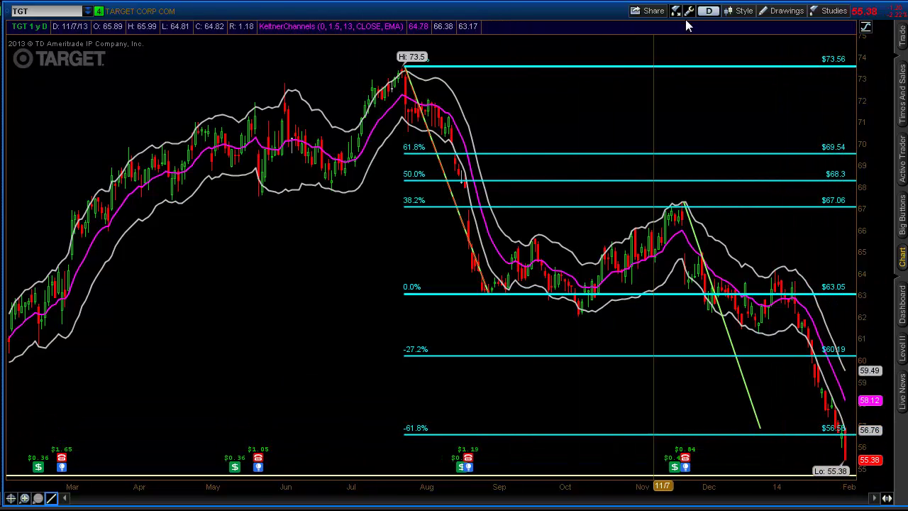
# Switch the TGT chart to the 3-year weekly timeframe and inspect the decline from the July high against the Fibonacci levels
pyautogui.click(707, 11)
pyautogui.click(732, 121)
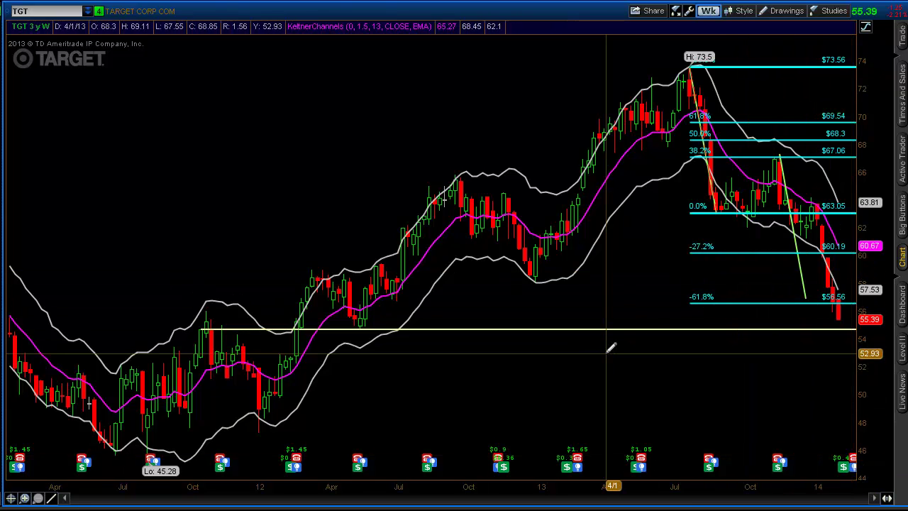
pyautogui.scroll(5, 607, 345)
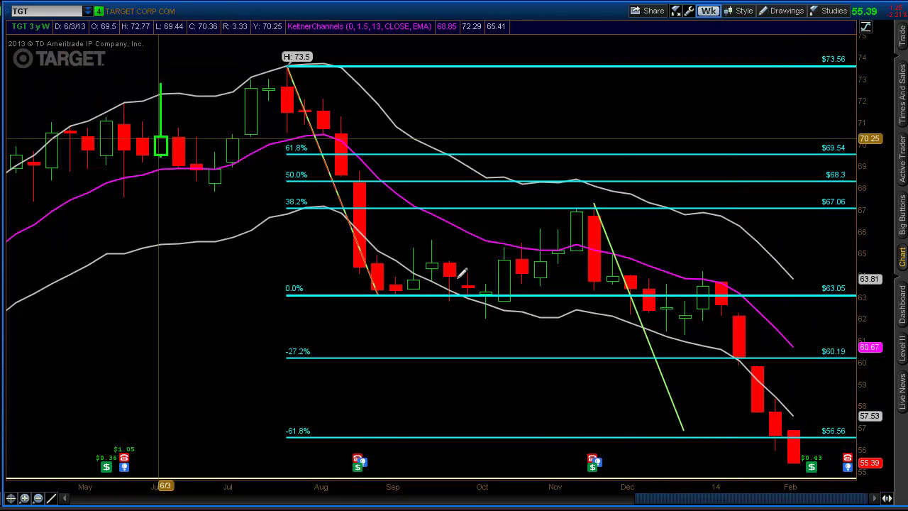
pyautogui.click(37, 497)
pyautogui.click(36, 496)
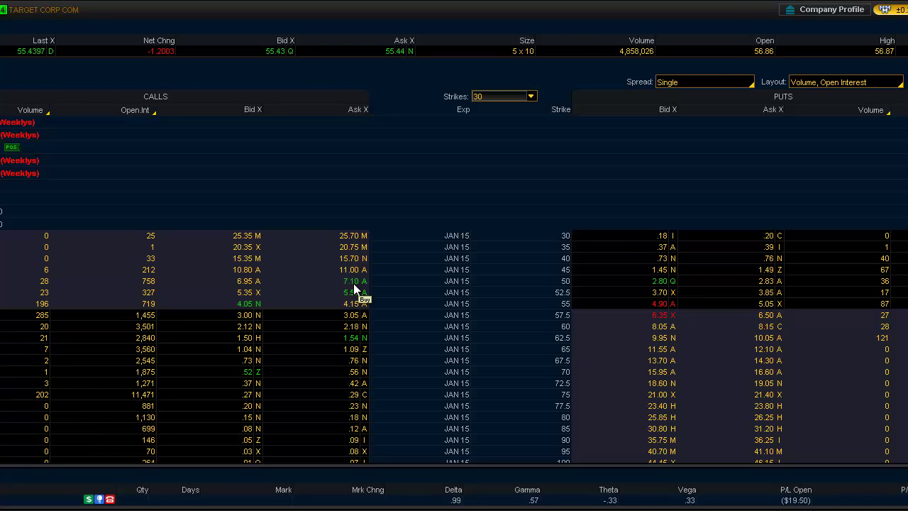
# Set the TGT option chain's layout to Delta, Gamma, Theta, Vega
pyautogui.click(841, 82)
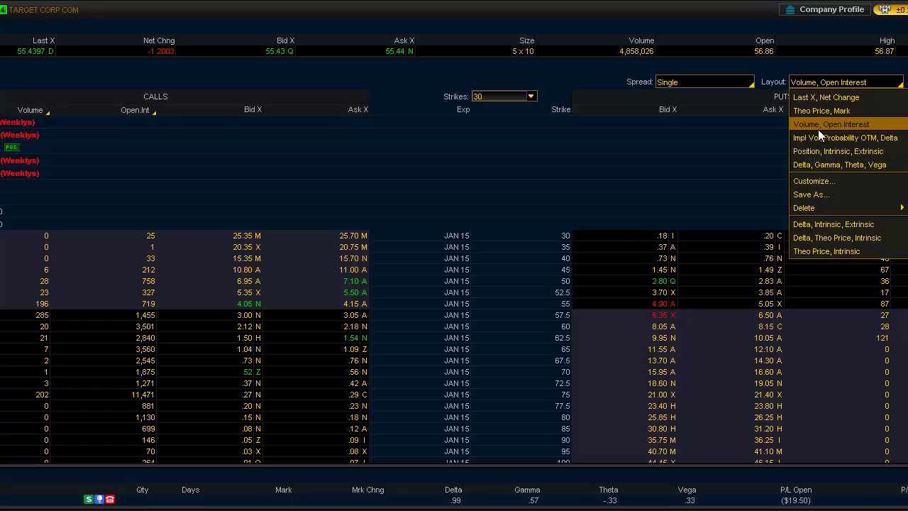
pyautogui.click(817, 164)
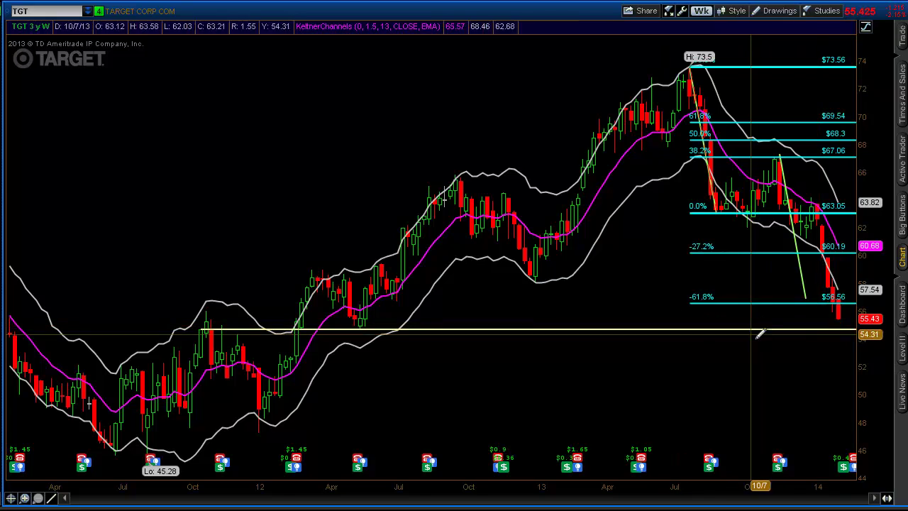
# Check the price of the horizontal support line below the latest candles on the TGT weekly chart
pyautogui.moveTo(765, 324)
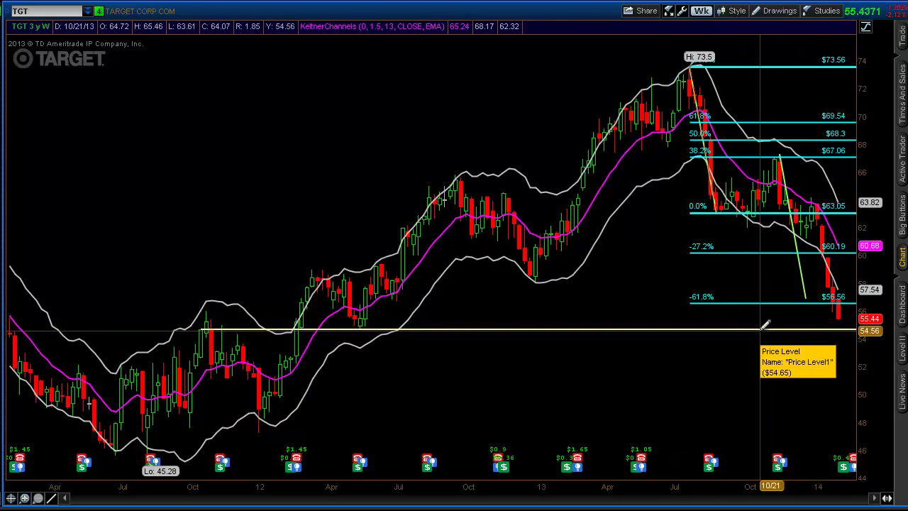